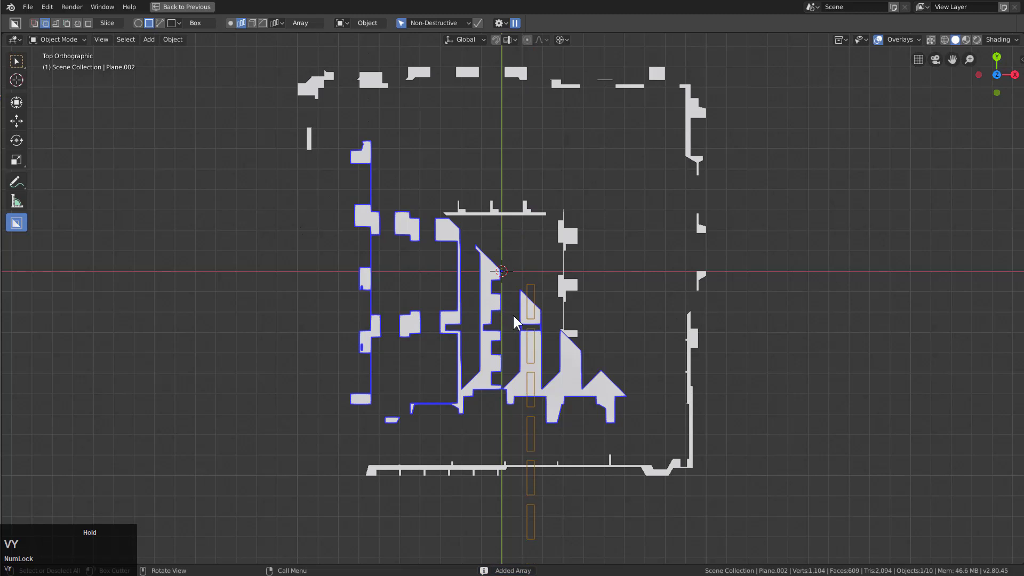
- Slice vertical arrays of narrow rectangles out of the two slanted columns right of the Y axis and hide the cut pieces
{"action": "key", "text": "Tab"}
{"action": "left_click", "coordinate": [539, 372]}
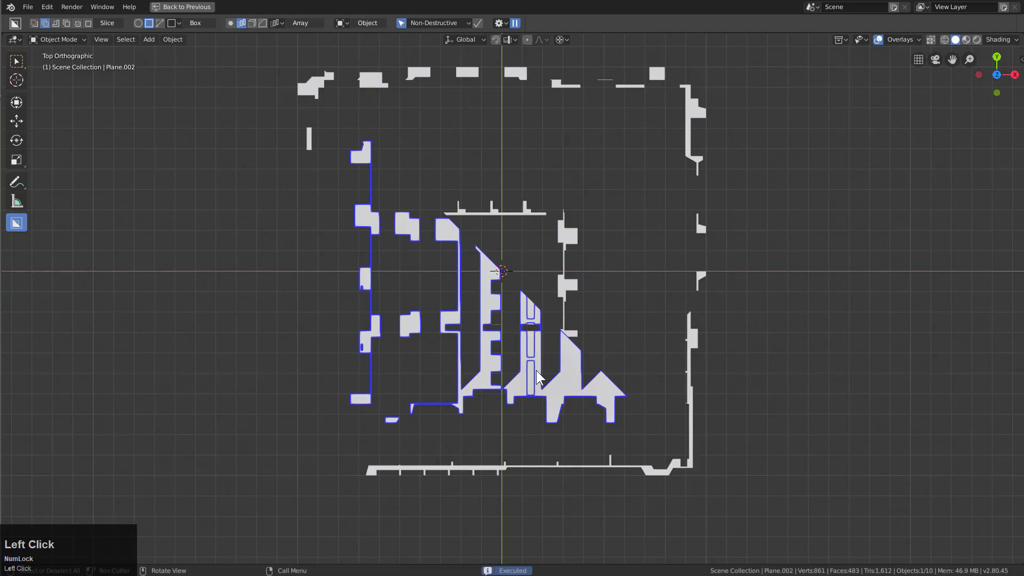
{"action": "left_click", "coordinate": [539, 368]}
{"action": "left_click_drag", "start_coordinate": [567, 333], "coordinate": [571, 372]}
{"action": "left_click", "coordinate": [569, 365]}
- Slice a small box and vertical arrays of rectangles out of the column just left of the Y axis and hide the cut pieces
{"action": "mouse_move", "coordinate": [484, 379]}
{"action": "left_mouse_down"}
{"action": "mouse_move", "coordinate": [497, 391]}
{"action": "mouse_move", "coordinate": [490, 383]}
{"action": "left_mouse_up"}
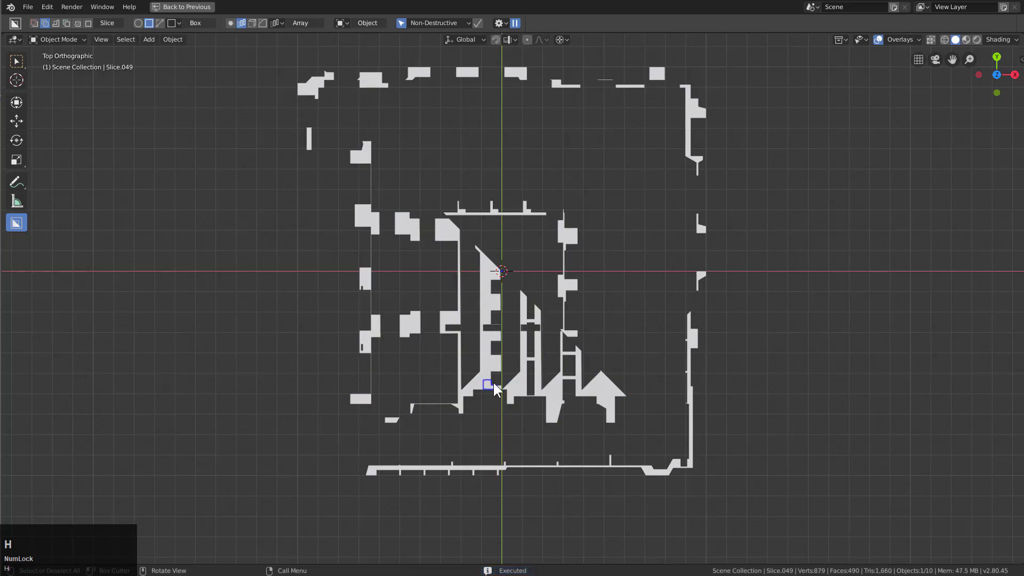
{"action": "left_click", "coordinate": [489, 278]}
{"action": "left_click_drag", "start_coordinate": [497, 270], "coordinate": [492, 278]}
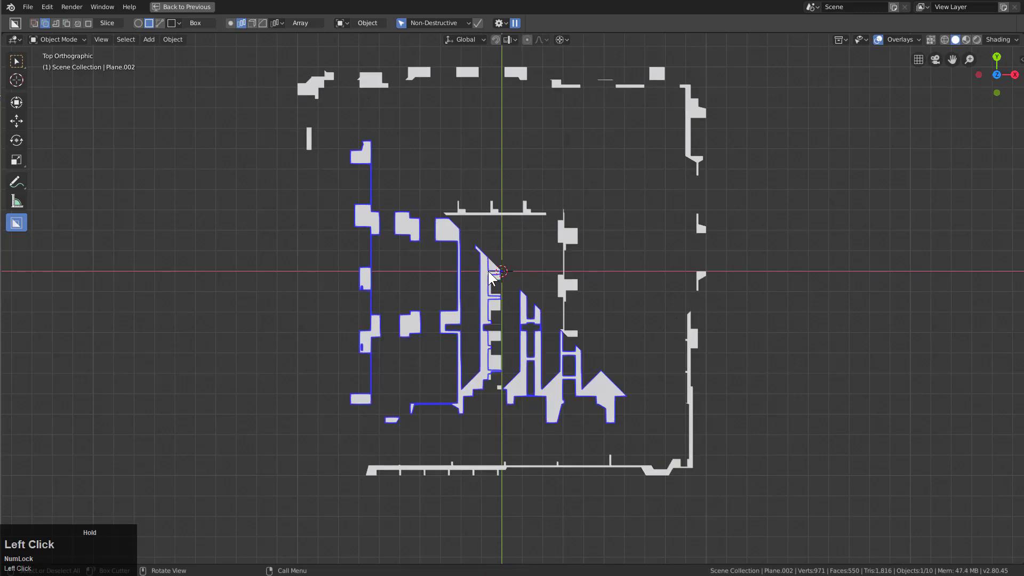
{"action": "left_click", "coordinate": [497, 307]}
{"action": "left_click", "coordinate": [452, 229]}
{"action": "left_click_drag", "start_coordinate": [485, 275], "coordinate": [482, 274]}
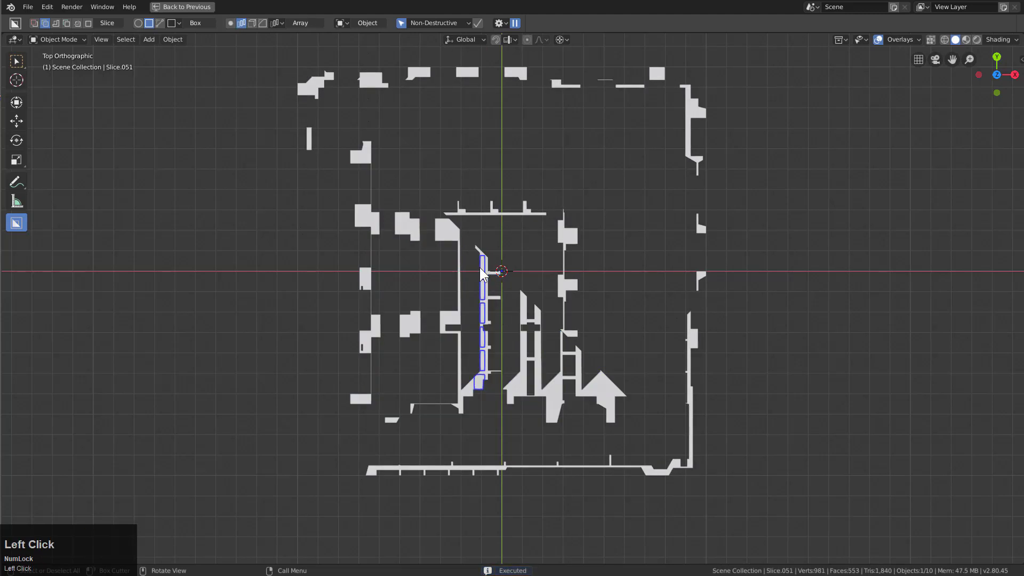
- Slice arrayed pieces out of the two isolated blocks between the left wall and the central column and hide them
{"action": "left_click", "coordinate": [404, 228]}
{"action": "mouse_move", "coordinate": [403, 229]}
{"action": "left_mouse_down"}
{"action": "mouse_move", "coordinate": [422, 244]}
{"action": "mouse_move", "coordinate": [415, 238]}
{"action": "left_mouse_up"}
{"action": "scroll", "coordinate": [480, 290], "scroll_direction": "down", "scroll_amount": 1}
{"action": "middle_click_drag", "start_coordinate": [480, 291], "coordinate": [492, 307], "text": "shift"}
{"action": "scroll", "coordinate": [508, 228], "scroll_direction": "up", "scroll_amount": 1}
- Slice arrayed pieces out of the outer frame's right wall and hide them
{"action": "left_click", "coordinate": [703, 143]}
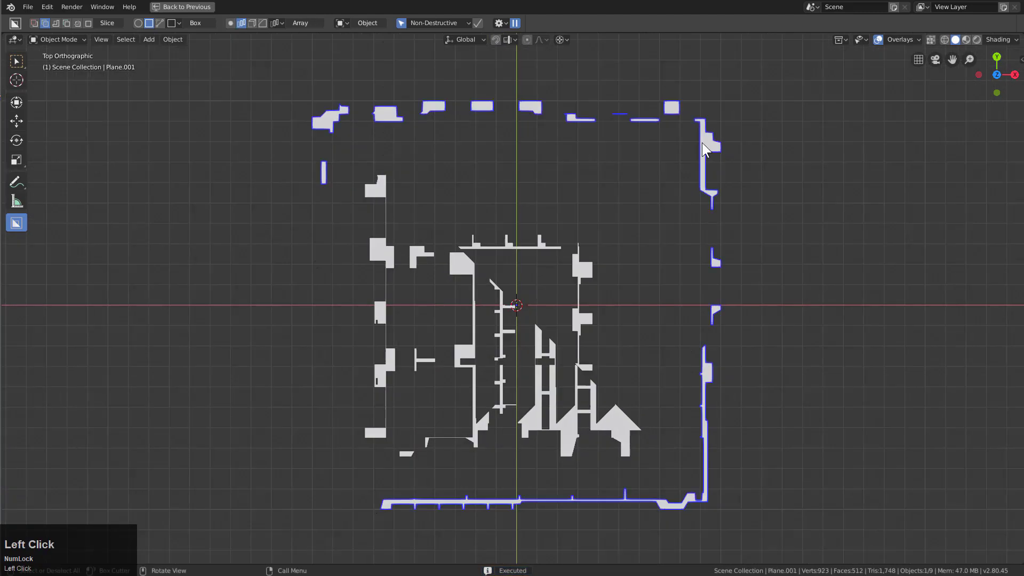
{"action": "left_click_drag", "start_coordinate": [703, 143], "coordinate": [705, 220]}
{"action": "key", "text": "g"}
{"action": "key", "text": "h"}
{"action": "scroll", "coordinate": [587, 360], "scroll_direction": "down", "scroll_amount": 2}
{"action": "middle_click_drag", "start_coordinate": [578, 359], "coordinate": [639, 319], "text": "shift"}
{"action": "scroll", "coordinate": [630, 293], "scroll_direction": "up", "scroll_amount": 1}
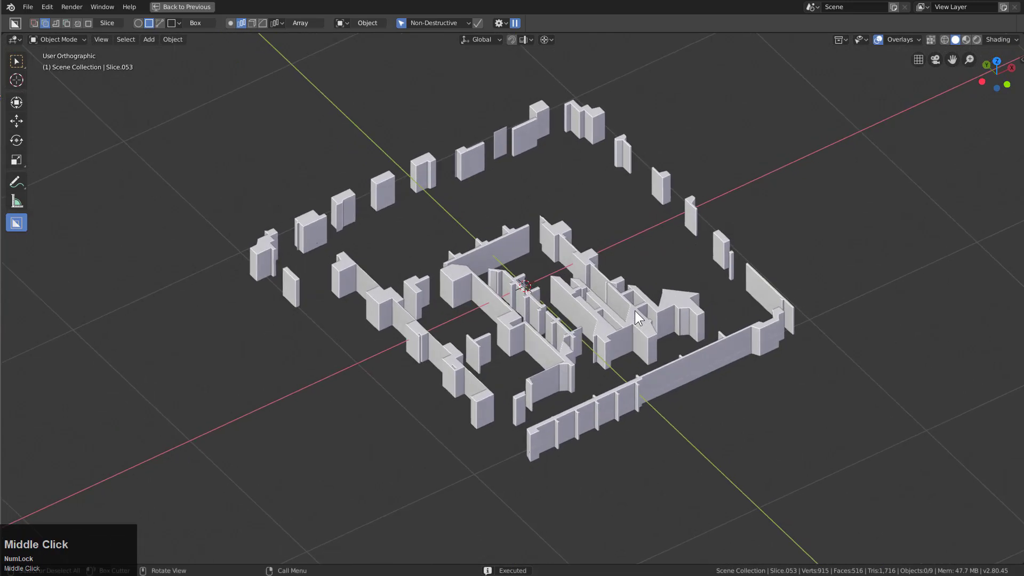
- Reveal all hidden slice pieces of the frame and centre panel while keeping the cutters hidden
{"action": "key", "text": "alt+h"}
{"action": "scroll", "coordinate": [657, 378], "scroll_direction": "down", "scroll_amount": 1}
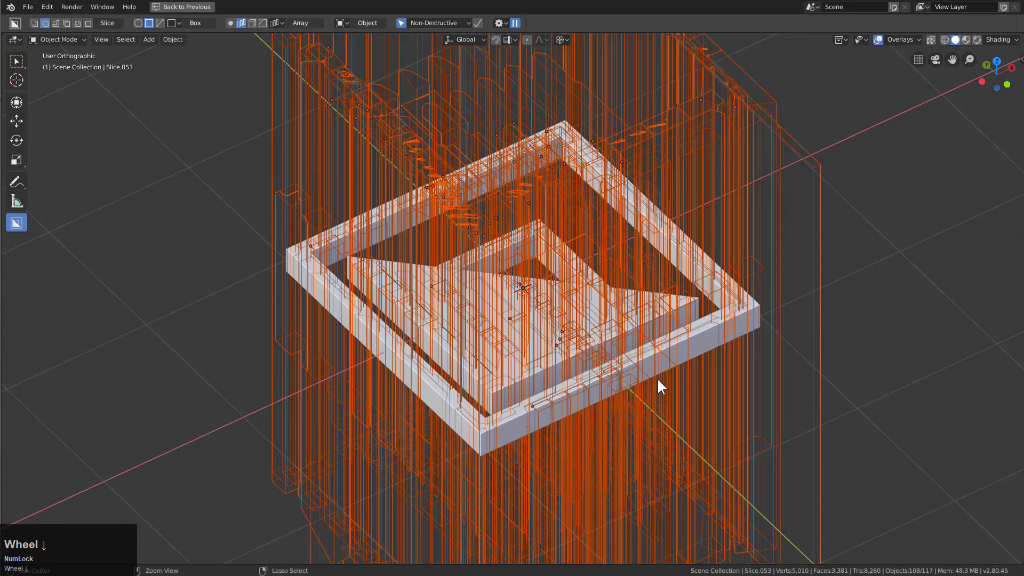
{"action": "key", "text": "ctrl+z"}
{"action": "key", "text": "alt+h"}
{"action": "middle_click_drag", "start_coordinate": [658, 382], "coordinate": [435, 209]}
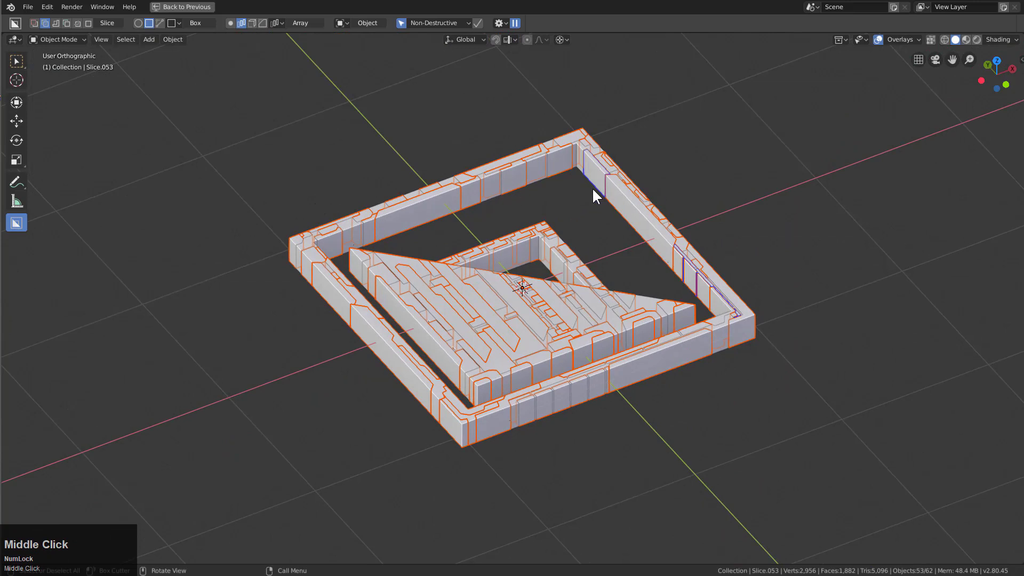
- Select all the sliced pieces and join them into one object
{"action": "middle_click_drag", "start_coordinate": [568, 345], "coordinate": [571, 318]}
{"action": "scroll", "coordinate": [622, 275], "scroll_direction": "up", "scroll_amount": 1}
{"action": "key", "text": "a"}
{"action": "key", "text": "a"}
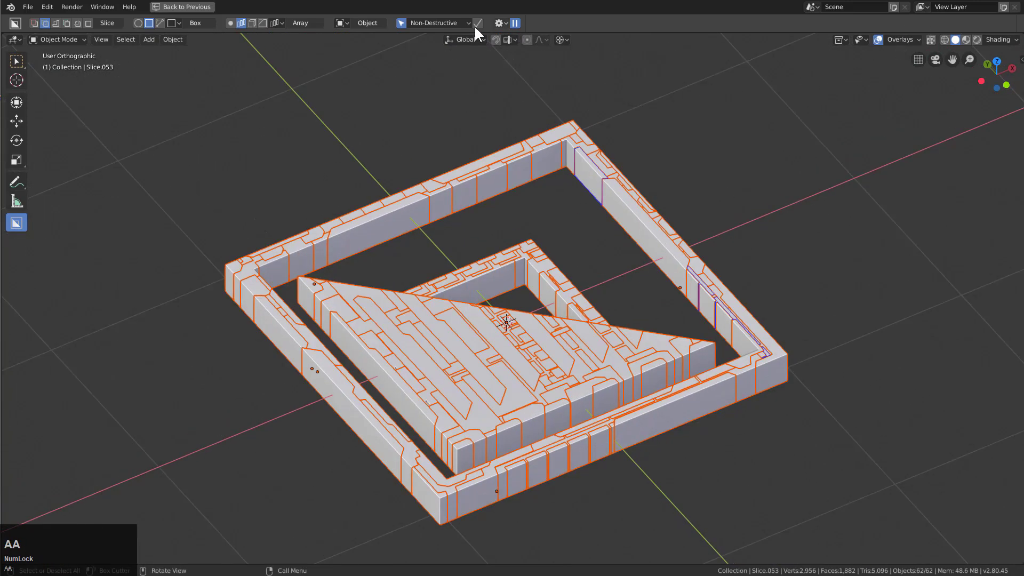
{"action": "middle_click_drag", "start_coordinate": [647, 320], "coordinate": [534, 326]}
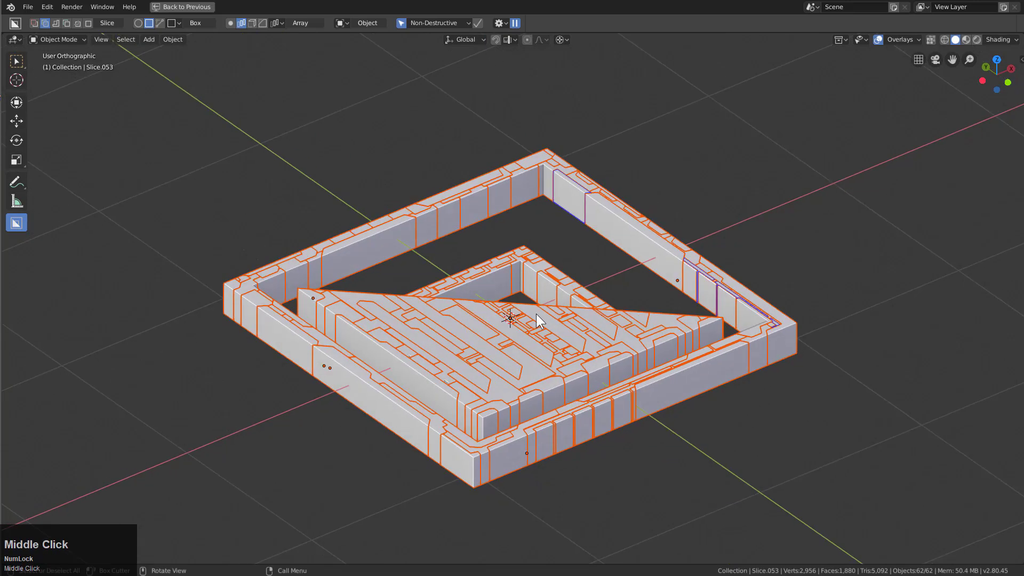
{"action": "key", "text": "Tab"}
{"action": "key", "text": "Tab"}
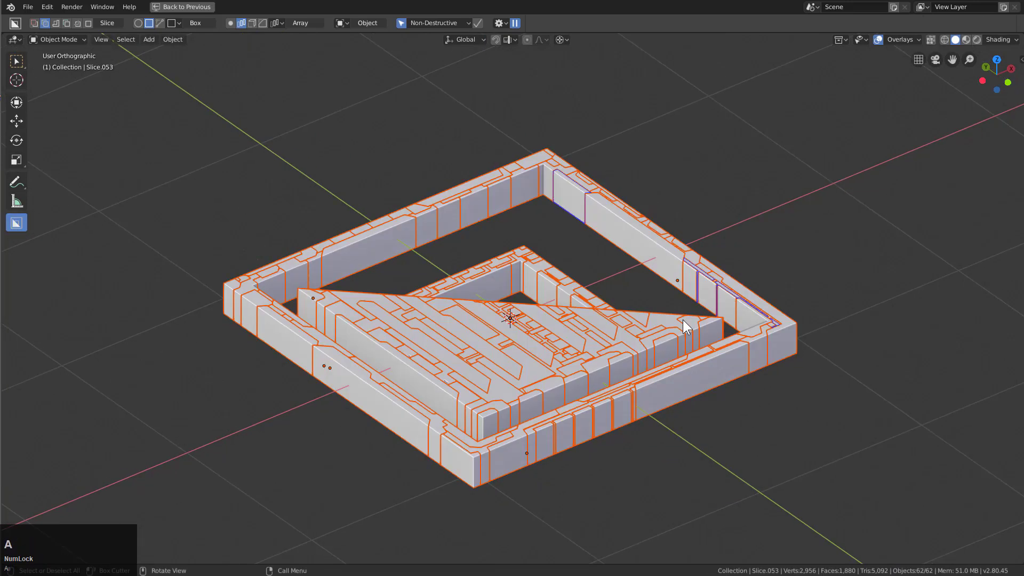
{"action": "key", "text": "ctrl+j"}
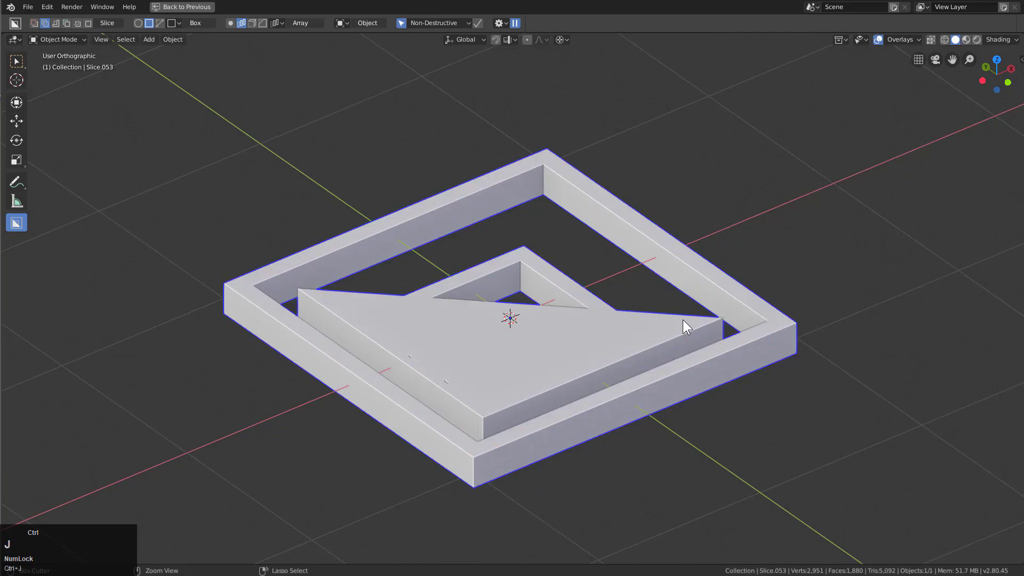
- Flatten the joined object along global Z and apply its location and scale
{"action": "key", "text": "s"}
{"action": "key", "text": "z"}
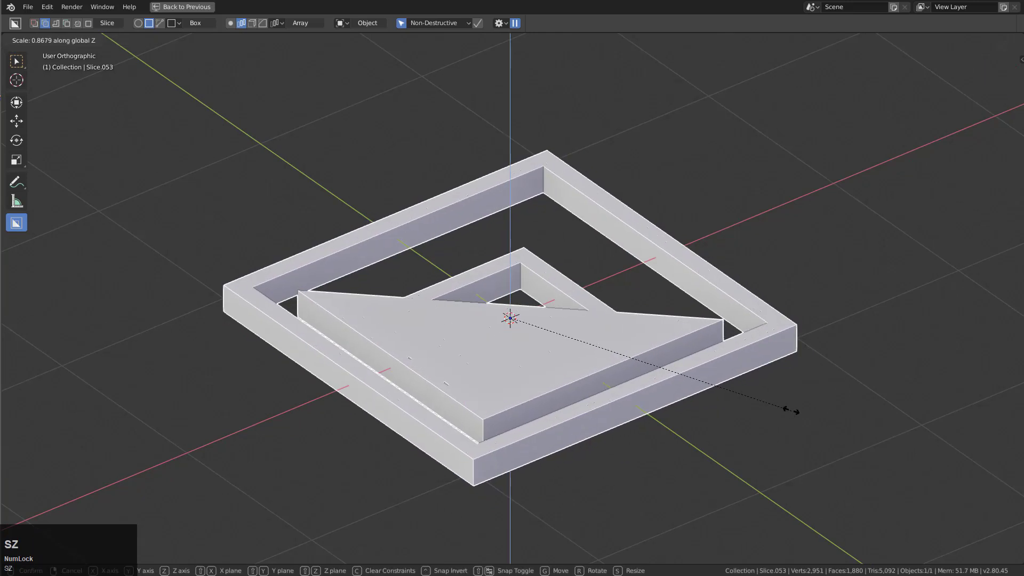
{"action": "left_click", "coordinate": [601, 337]}
{"action": "key", "text": "ctrl+a"}
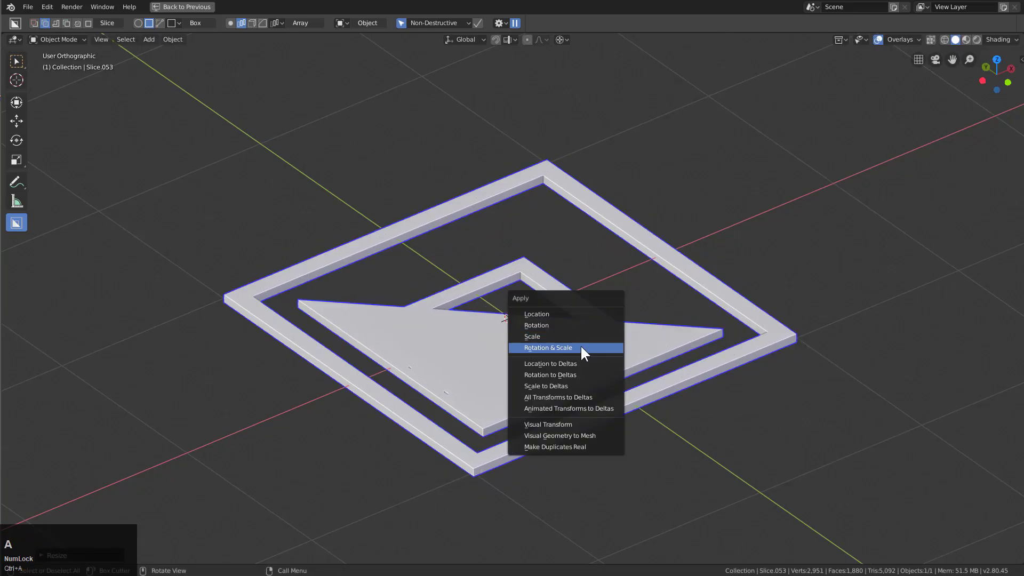
{"action": "left_click", "coordinate": [556, 314]}
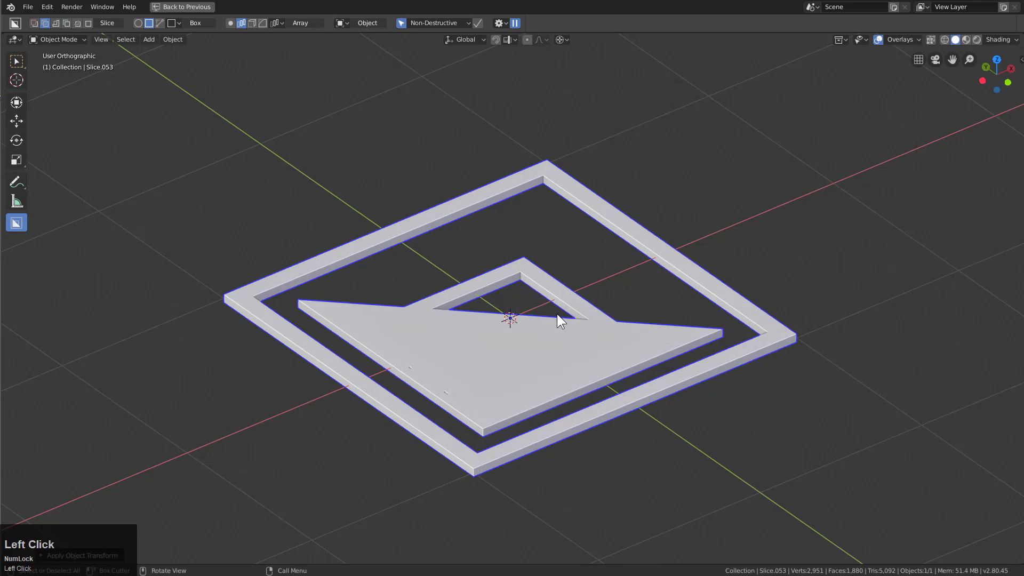
{"action": "key", "text": "ctrl+a"}
{"action": "left_click", "coordinate": [540, 335]}
- Restore the full layout and add an active Rigid Body to the joined object with its collision shape set to Mesh
{"action": "left_click", "coordinate": [211, 6]}
{"action": "middle_click_drag", "start_coordinate": [384, 307], "coordinate": [417, 317]}
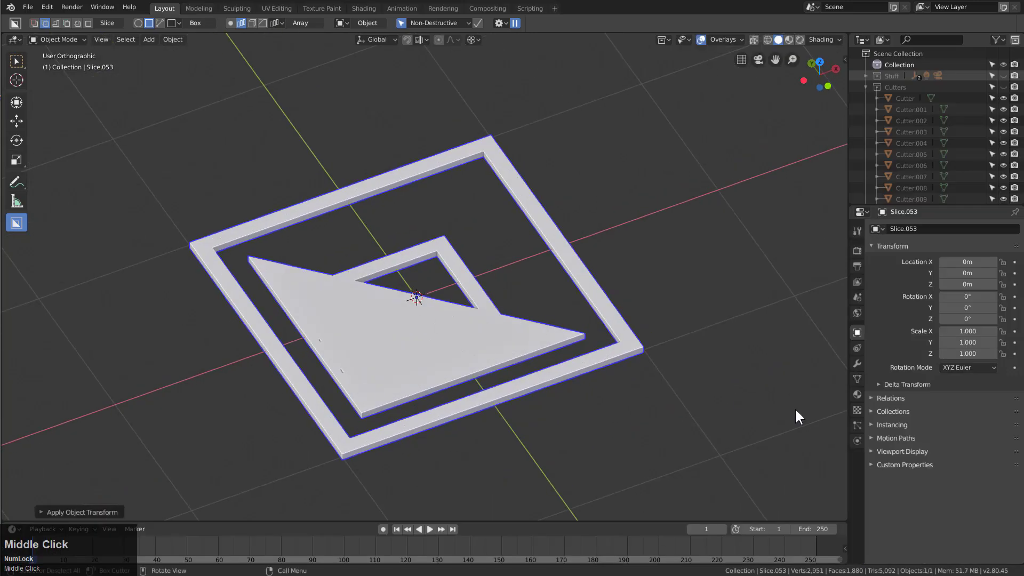
{"action": "left_click", "coordinate": [857, 440]}
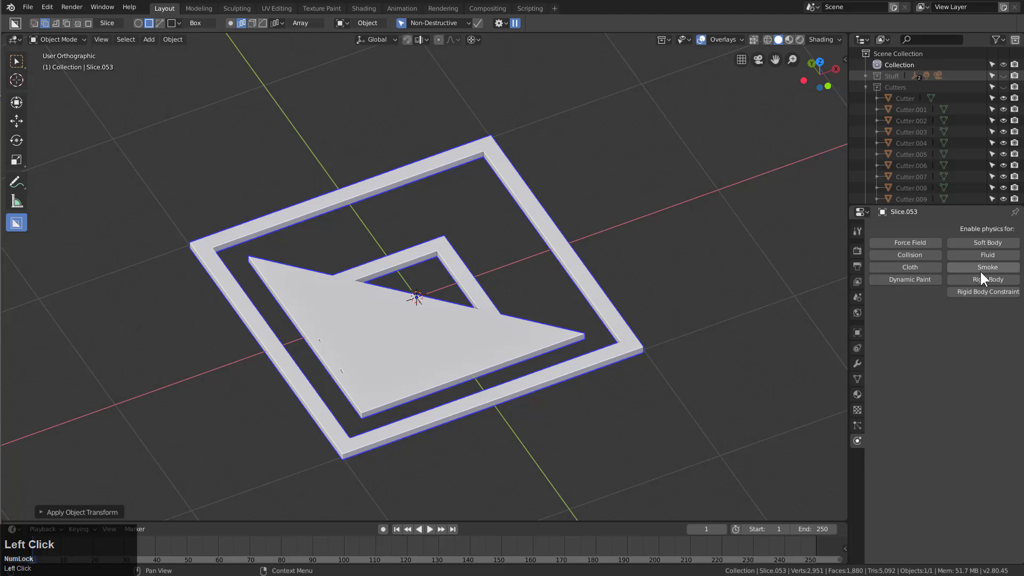
{"action": "left_click", "coordinate": [985, 277]}
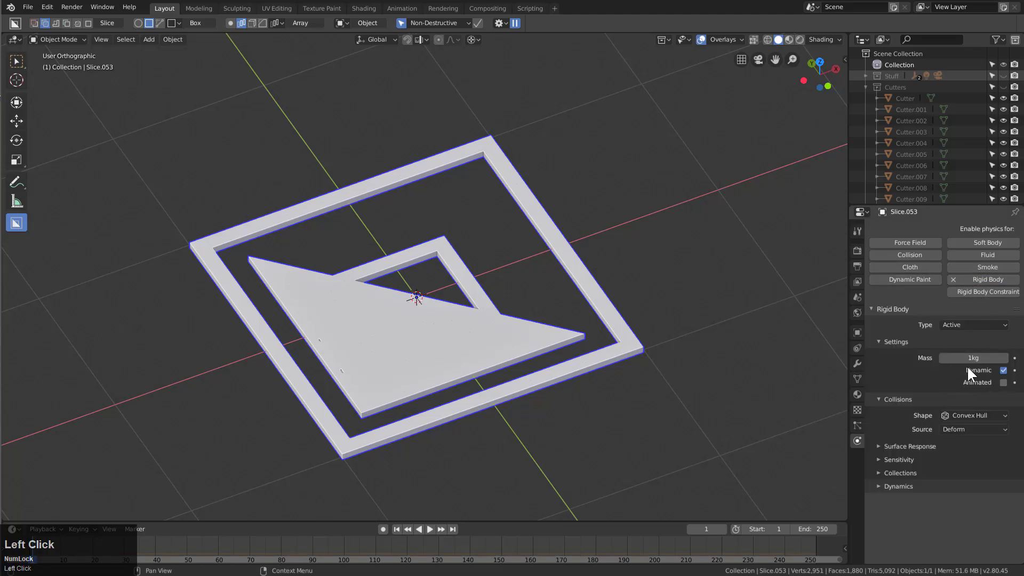
{"action": "left_click", "coordinate": [961, 410]}
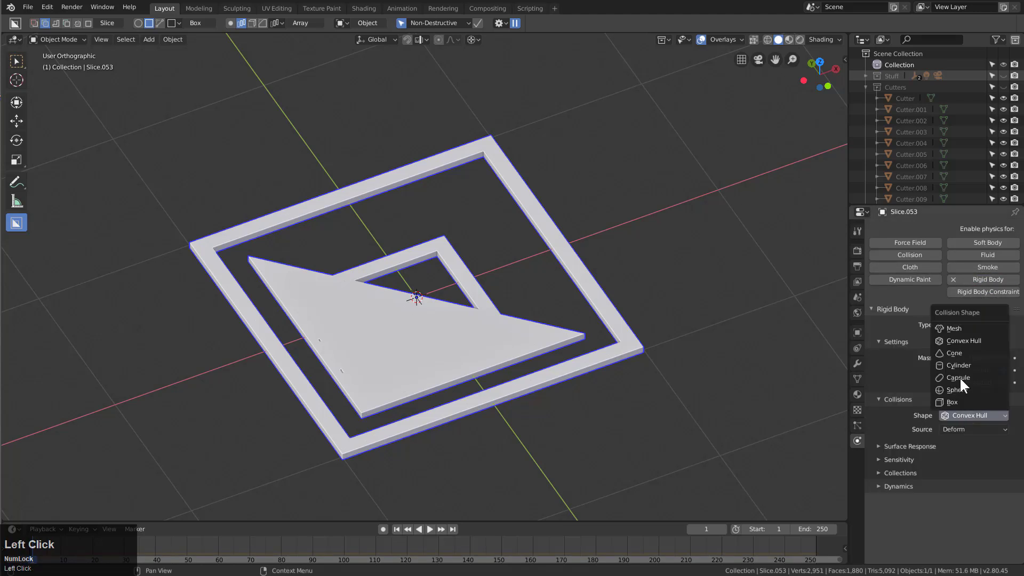
{"action": "left_click", "coordinate": [956, 328]}
- Play the rigid body simulation on the joined object and return to the starting frame
{"action": "middle_click_drag", "start_coordinate": [504, 419], "coordinate": [478, 396]}
{"action": "scroll", "coordinate": [478, 396], "scroll_direction": "down", "scroll_amount": 4}
{"action": "key", "text": "space"}
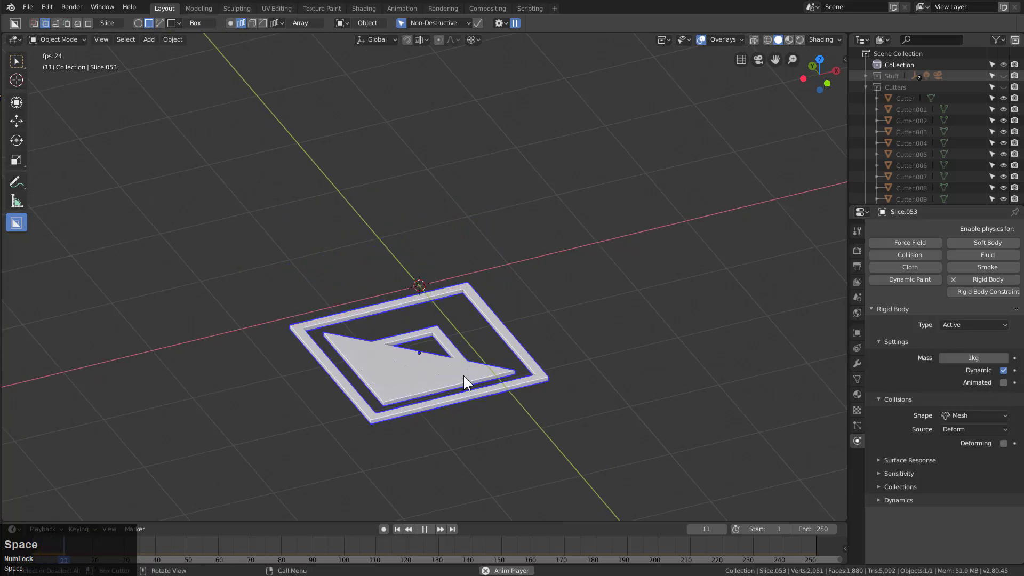
{"action": "key", "text": "Escape"}
- Turn off Gravity in the scene settings
{"action": "left_click", "coordinate": [858, 251]}
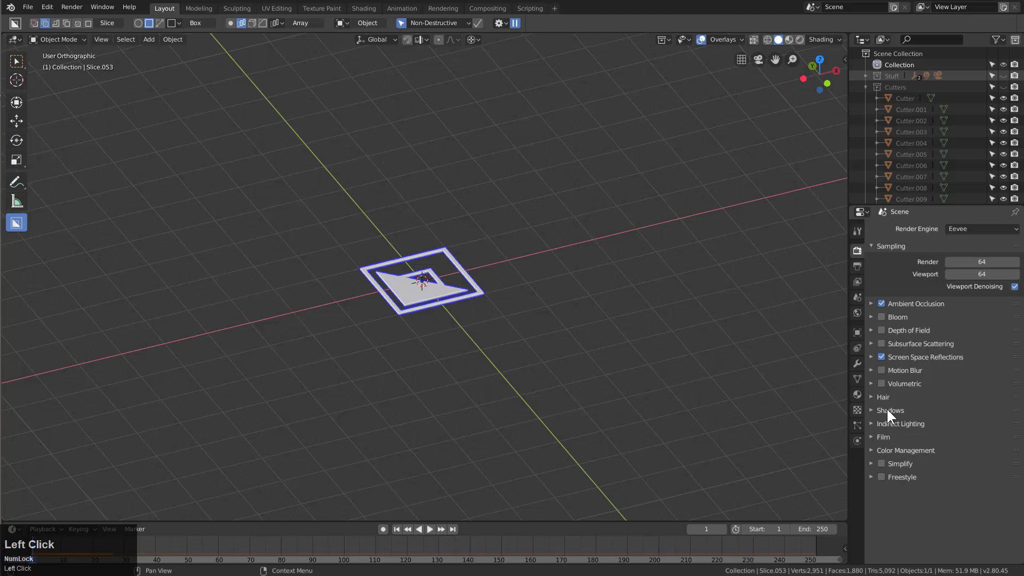
{"action": "left_click", "coordinate": [858, 267]}
{"action": "left_click", "coordinate": [857, 282]}
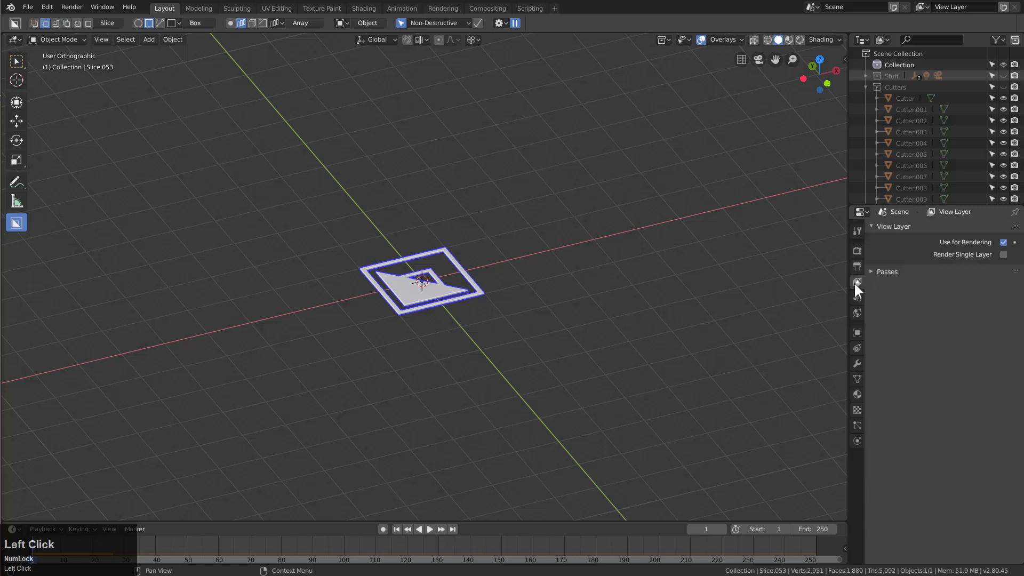
{"action": "left_click", "coordinate": [858, 298]}
{"action": "left_click", "coordinate": [882, 301]}
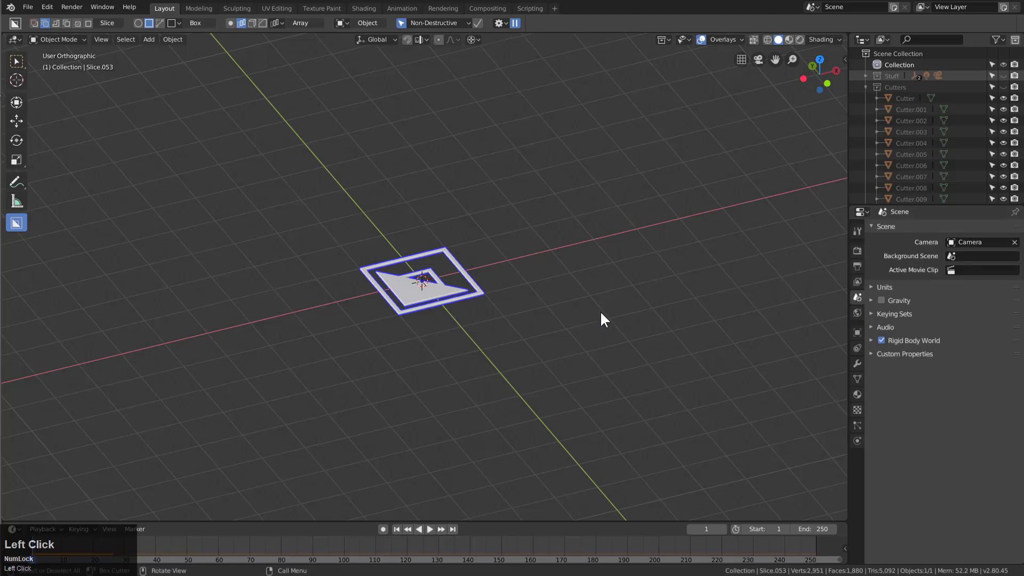
- Play the simulation again to check the joined object's behaviour without gravity
{"action": "scroll", "coordinate": [450, 306], "scroll_direction": "up", "scroll_amount": 5}
{"action": "key", "text": "space"}
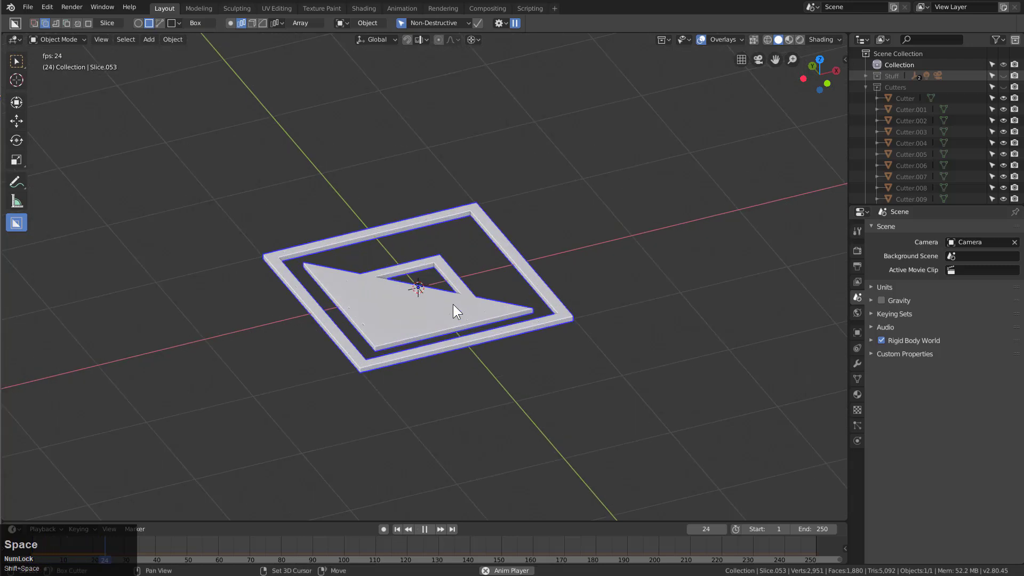
{"action": "key", "text": "space"}
- Rewind to the start and separate the joined mesh into individual objects by loose parts
{"action": "key", "text": "Tab"}
{"action": "key", "text": "shift+Left"}
{"action": "scroll", "coordinate": [508, 277], "scroll_direction": "up", "scroll_amount": 3}
{"action": "key", "text": "p"}
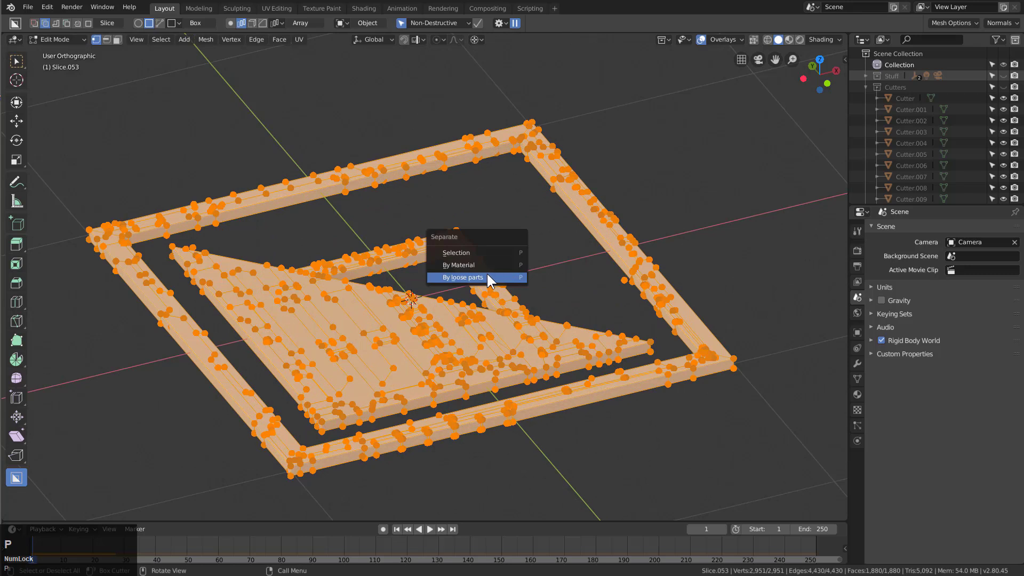
{"action": "left_click", "coordinate": [486, 277]}
{"action": "key", "text": "Tab"}
- Select all the separated pieces and set each one's origin to its own geometry
{"action": "key", "text": "alt+a"}
{"action": "scroll", "coordinate": [458, 286], "scroll_direction": "down", "scroll_amount": 3}
{"action": "key", "text": "a"}
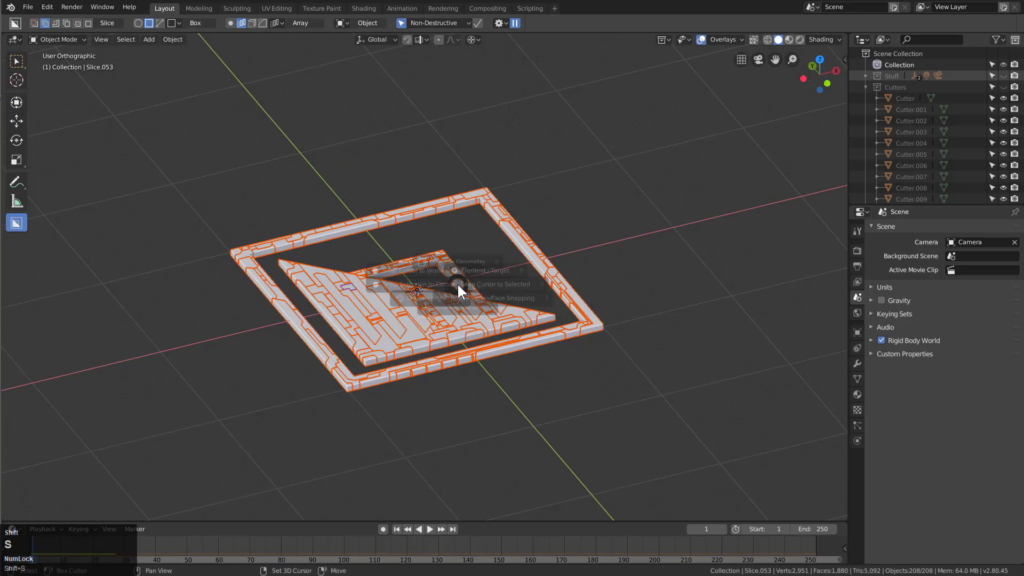
{"action": "key", "text": "shift+s"}
{"action": "left_click", "coordinate": [465, 230]}
{"action": "scroll", "coordinate": [408, 375], "scroll_direction": "up", "scroll_amount": 2}
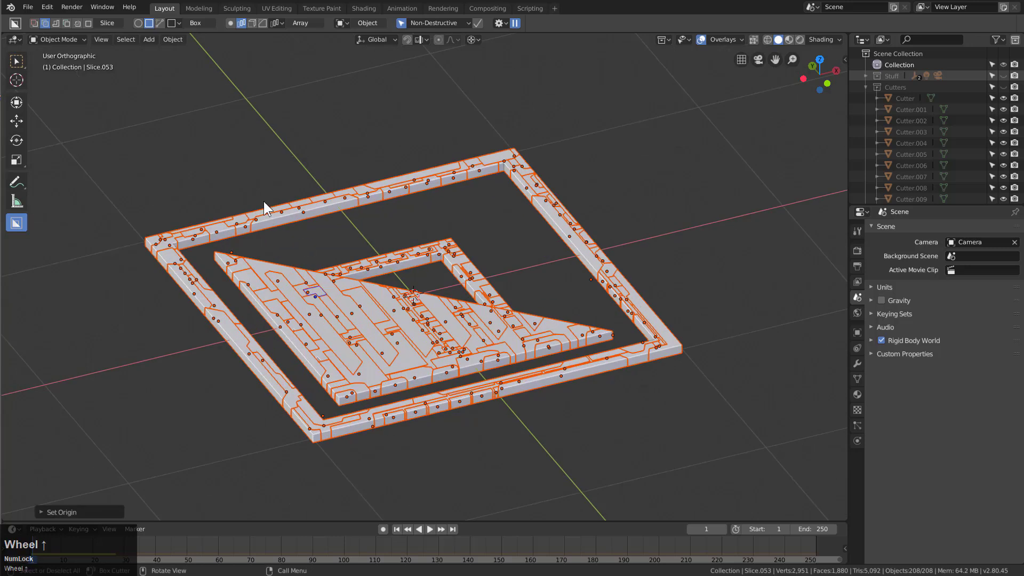
- Deselect everything and replay the rigid body simulation from the start, examining the scattering pieces from above
{"action": "key", "text": "alt+a"}
{"action": "scroll", "coordinate": [477, 312], "scroll_direction": "down", "scroll_amount": 3}
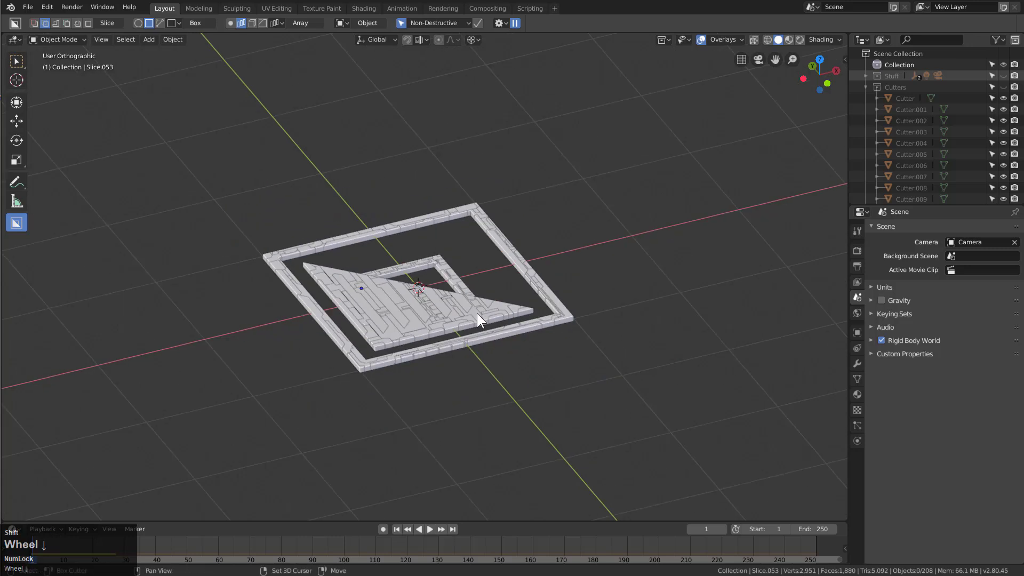
{"action": "key", "text": "space"}
{"action": "middle_click_drag", "start_coordinate": [476, 313], "coordinate": [481, 349]}
{"action": "scroll", "coordinate": [481, 354], "scroll_direction": "down", "scroll_amount": 4}
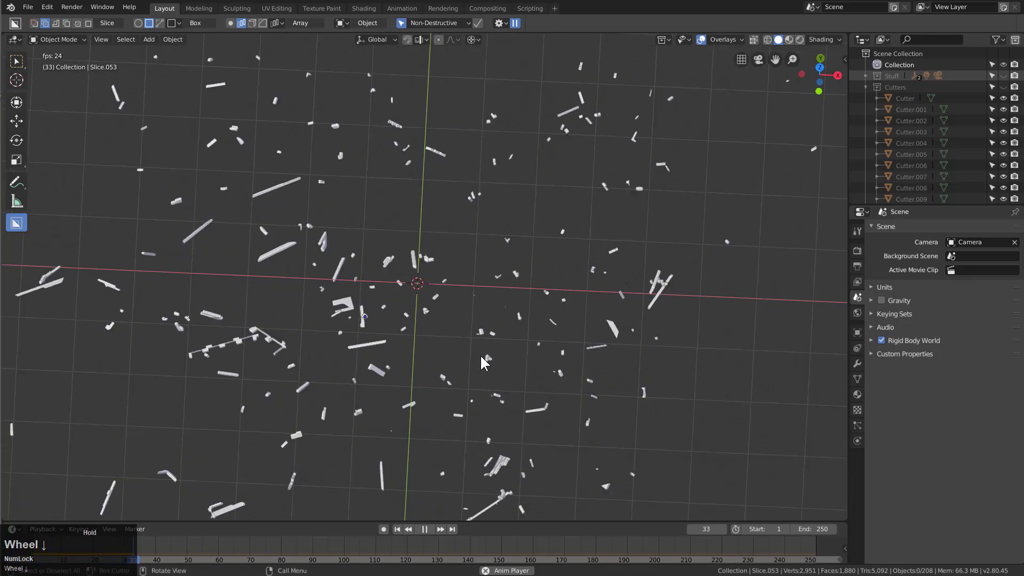
{"action": "key", "text": "shift+Left"}
{"action": "scroll", "coordinate": [479, 347], "scroll_direction": "up", "scroll_amount": 3}
{"action": "middle_click_drag", "start_coordinate": [473, 330], "coordinate": [475, 321], "text": "shift"}
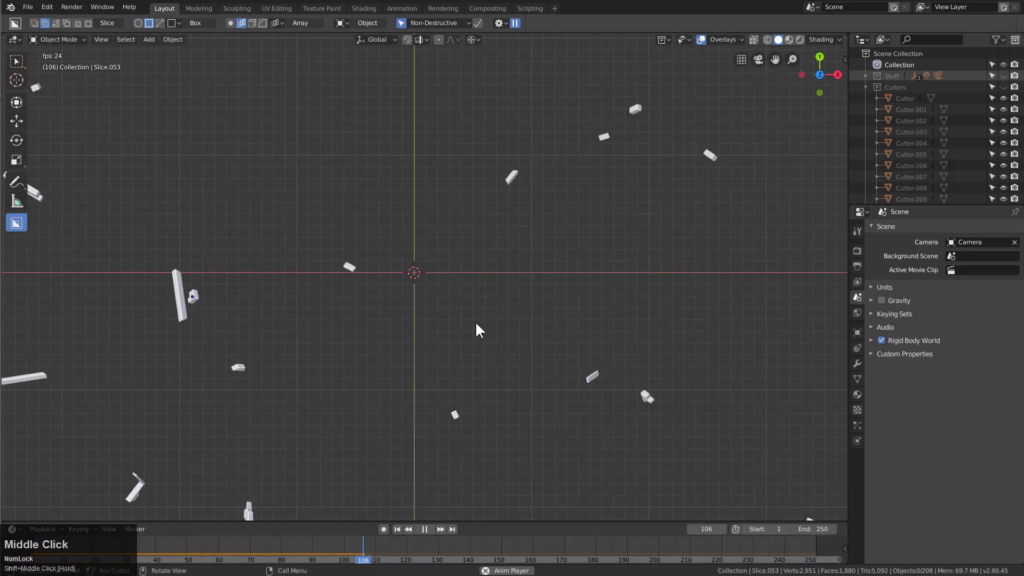
{"action": "key", "text": "shift+Left"}
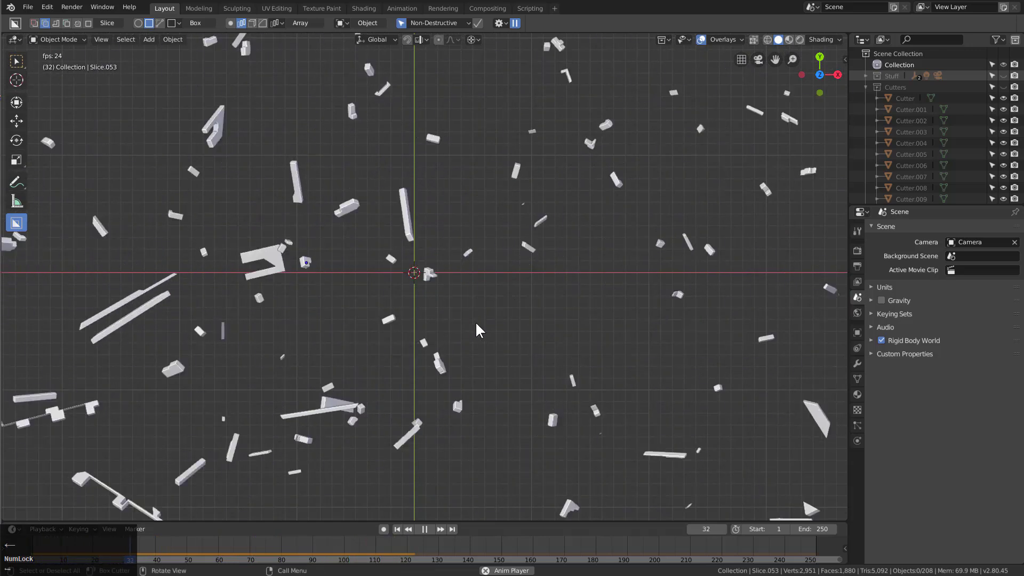
{"action": "key", "text": "shift+Left"}
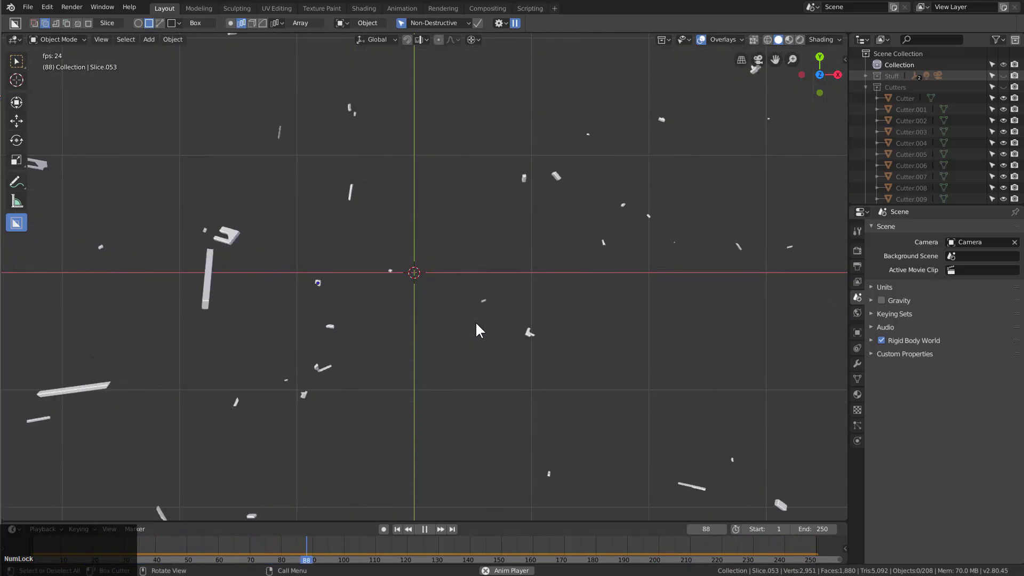
{"action": "scroll", "coordinate": [477, 326], "scroll_direction": "down", "scroll_amount": 2}
{"action": "middle_click_drag", "start_coordinate": [479, 348], "coordinate": [514, 334]}
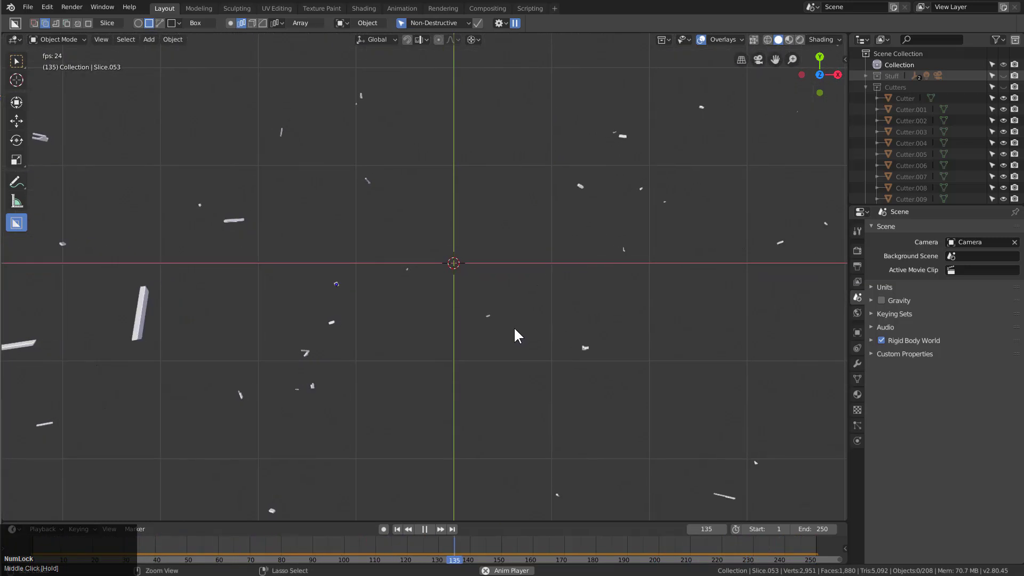
{"action": "middle_click_drag", "start_coordinate": [538, 391], "coordinate": [528, 378], "text": "shift"}
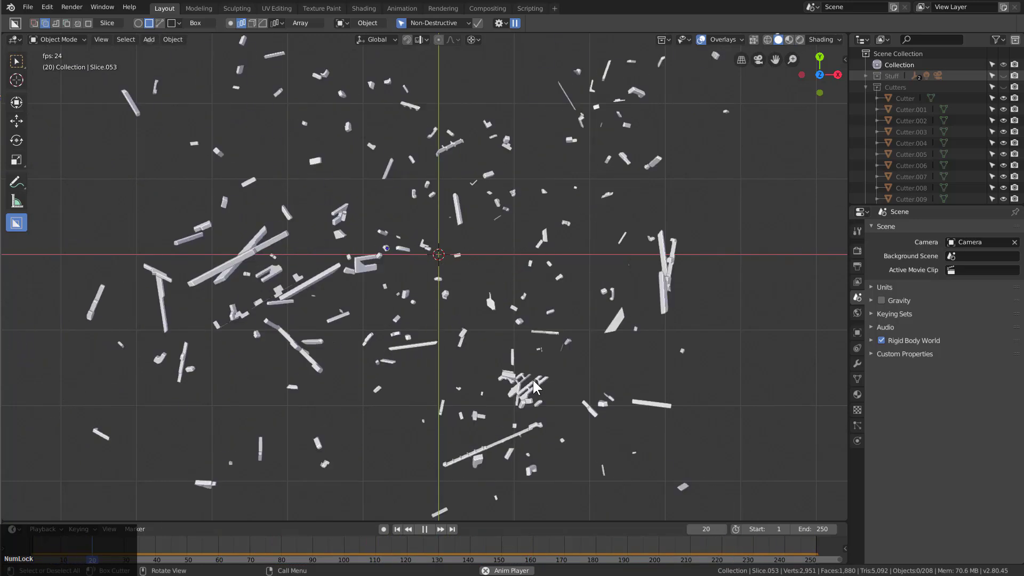
{"action": "key", "text": "space"}
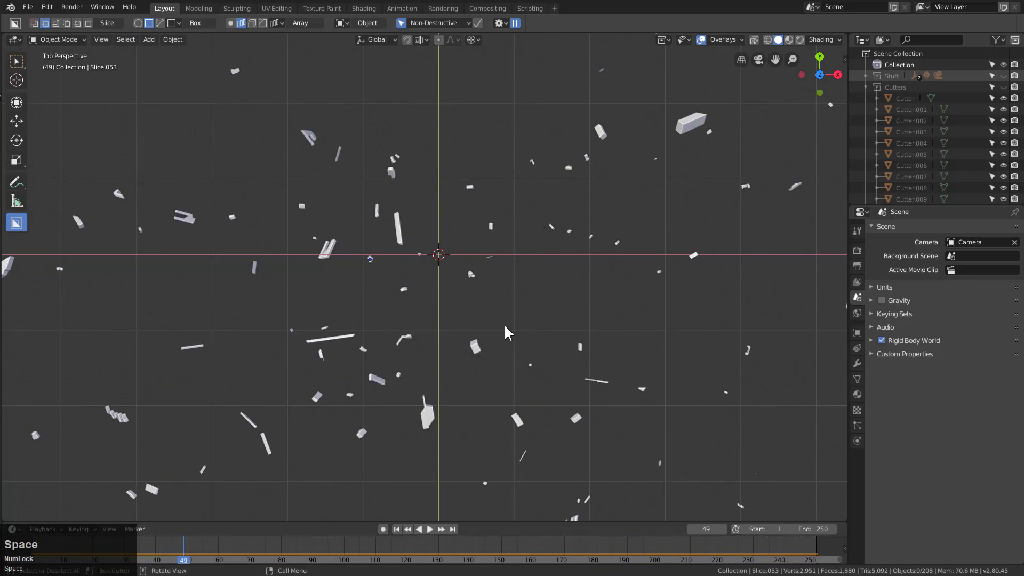
- Rewind to the start, select all pieces and bake their rigid body motion to keyframes for frames 1 to 250 with a frame step of 1
{"action": "key", "text": "shift+Left"}
{"action": "key", "text": "a"}
{"action": "key", "text": "F3"}
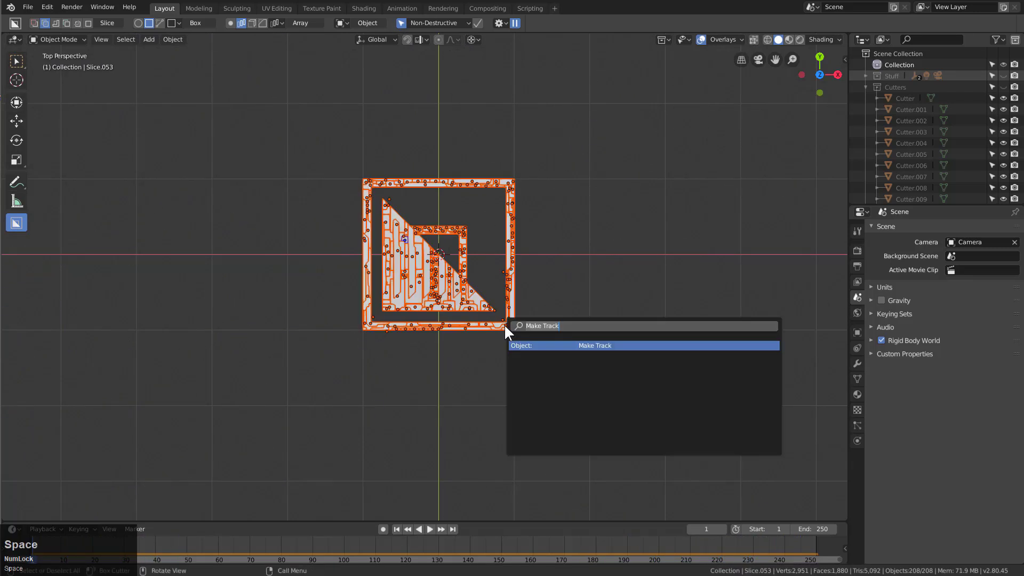
{"action": "type", "text": "bake"}
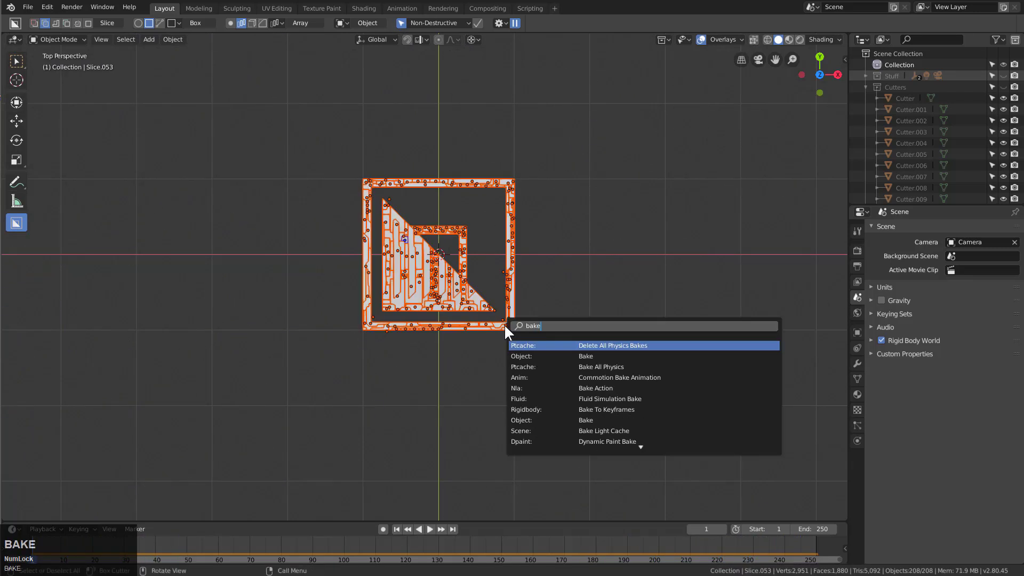
{"action": "left_click", "coordinate": [549, 410]}
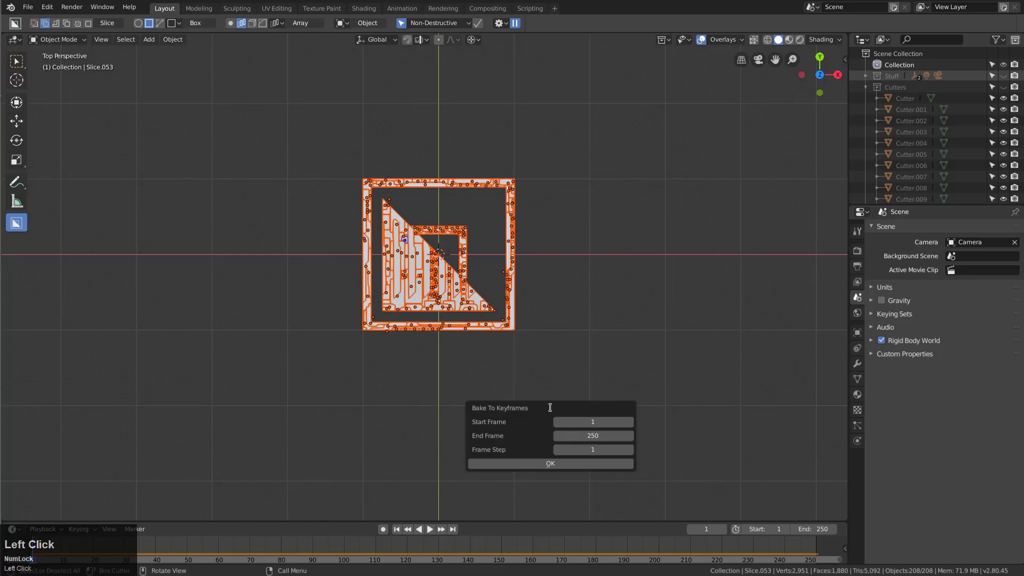
{"action": "left_click", "coordinate": [548, 463]}
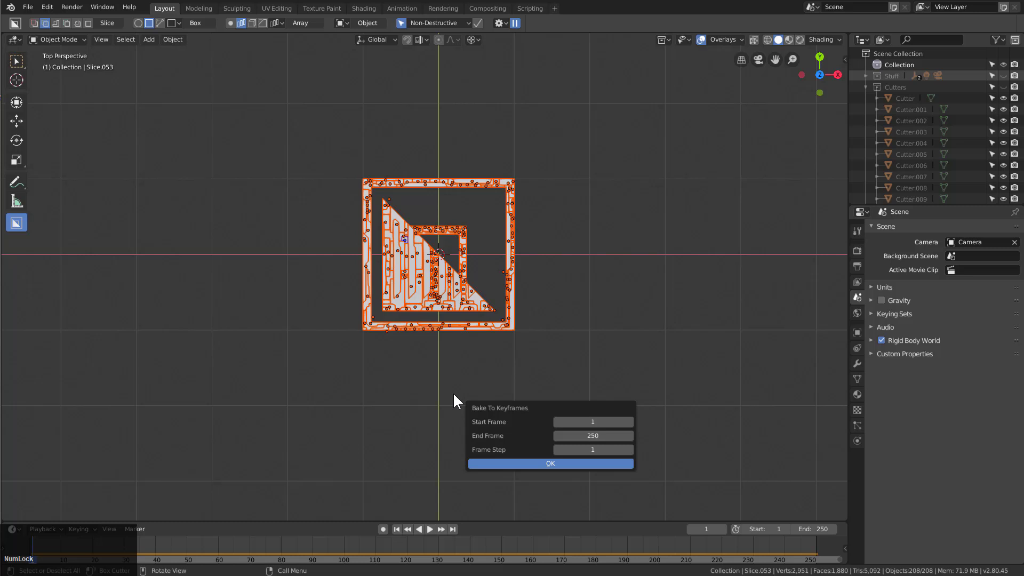
{"action": "key", "text": "Return"}
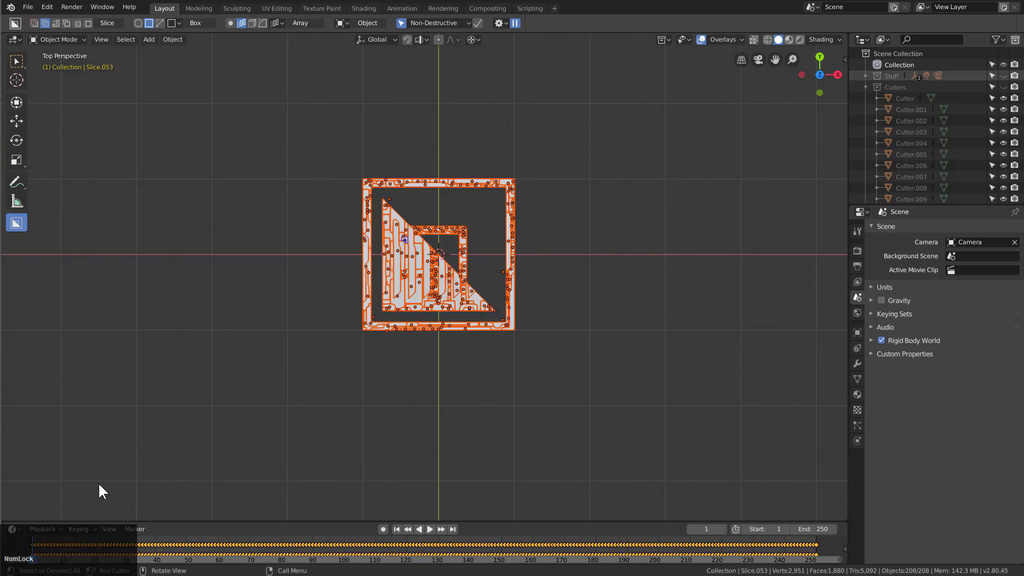
- Show the Commotion animation offset settings and scrub through the baked animation, returning to frame 0
{"action": "mouse_move", "coordinate": [38, 542]}
{"action": "right_mouse_down"}
{"action": "mouse_move", "coordinate": [172, 550]}
{"action": "mouse_move", "coordinate": [64, 555]}
{"action": "mouse_move", "coordinate": [297, 549]}
{"action": "mouse_move", "coordinate": [580, 563]}
{"action": "mouse_move", "coordinate": [784, 551]}
{"action": "mouse_move", "coordinate": [54, 552]}
{"action": "mouse_move", "coordinate": [27, 543]}
{"action": "mouse_move", "coordinate": [62, 540]}
{"action": "mouse_move", "coordinate": [60, 562]}
{"action": "mouse_move", "coordinate": [245, 551]}
{"action": "mouse_move", "coordinate": [797, 561]}
{"action": "mouse_move", "coordinate": [367, 551]}
{"action": "mouse_move", "coordinate": [29, 560]}
{"action": "mouse_move", "coordinate": [318, 565]}
{"action": "mouse_move", "coordinate": [583, 544]}
{"action": "mouse_move", "coordinate": [599, 555]}
{"action": "mouse_move", "coordinate": [219, 565]}
{"action": "mouse_move", "coordinate": [30, 553]}
{"action": "mouse_move", "coordinate": [126, 544]}
{"action": "mouse_move", "coordinate": [20, 533]}
{"action": "mouse_move", "coordinate": [91, 554]}
{"action": "mouse_move", "coordinate": [43, 542]}
{"action": "mouse_move", "coordinate": [28, 557]}
{"action": "mouse_move", "coordinate": [59, 559]}
{"action": "mouse_move", "coordinate": [43, 567]}
{"action": "mouse_move", "coordinate": [24, 538]}
{"action": "mouse_move", "coordinate": [85, 538]}
{"action": "mouse_move", "coordinate": [31, 550]}
{"action": "right_mouse_up"}
{"action": "left_click", "coordinate": [845, 59]}
{"action": "scroll", "coordinate": [582, 249], "scroll_direction": "up", "scroll_amount": 3}
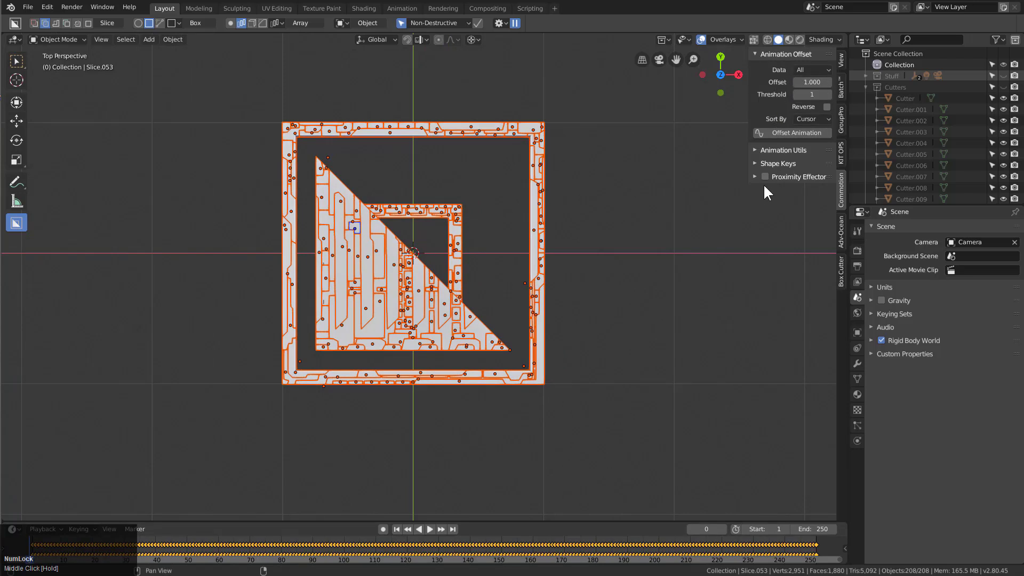
{"action": "right_click_drag", "start_coordinate": [39, 551], "coordinate": [815, 557]}
{"action": "right_click_drag", "start_coordinate": [370, 557], "coordinate": [32, 554]}
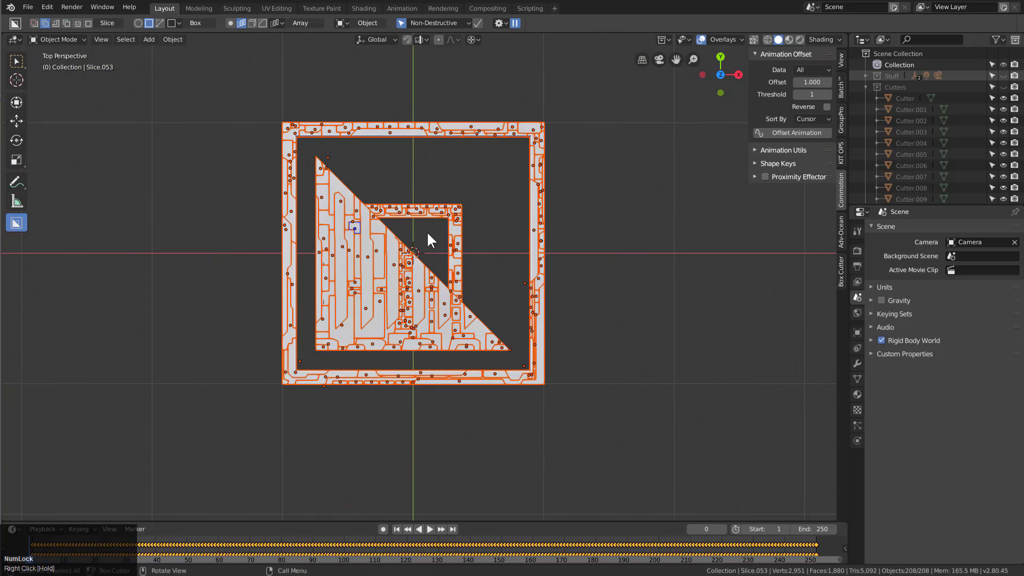
- Place the 3D cursor at the frame's lower-left corner and offset the pieces' animation by 1.5, sorted by cursor
{"action": "right_click", "coordinate": [284, 381], "text": "shift"}
{"action": "scroll", "coordinate": [471, 276], "scroll_direction": "up", "scroll_amount": 1}
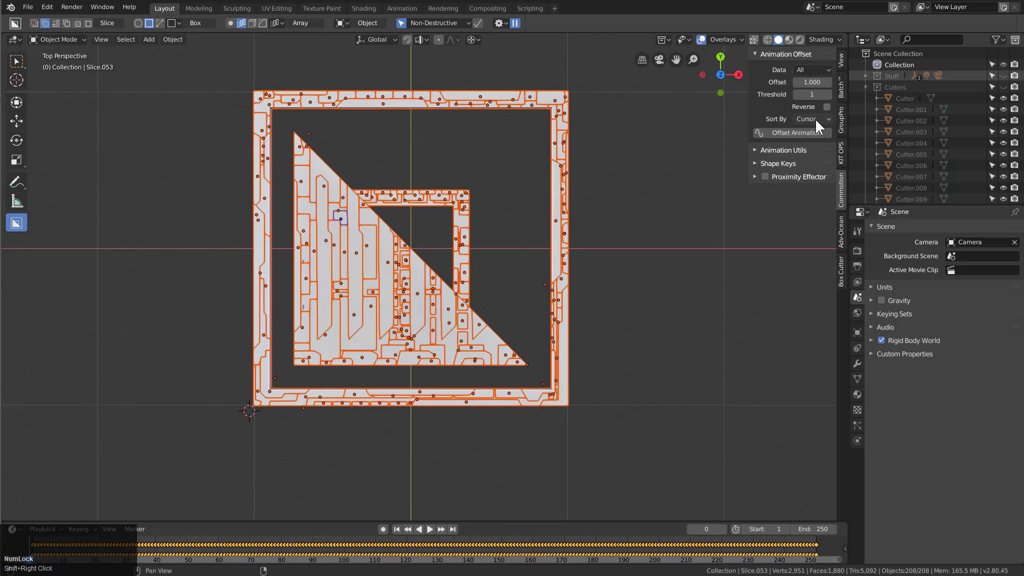
{"action": "left_click", "coordinate": [793, 134]}
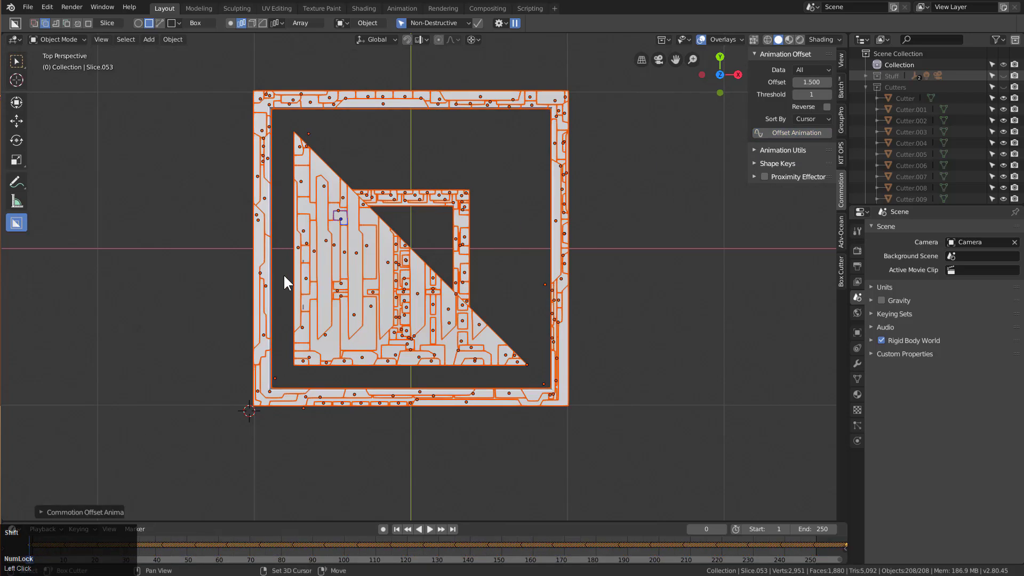
- Play the offset animation and deselect the pieces to examine how the shape breaks apart from the cursor's corner
{"action": "key", "text": "space"}
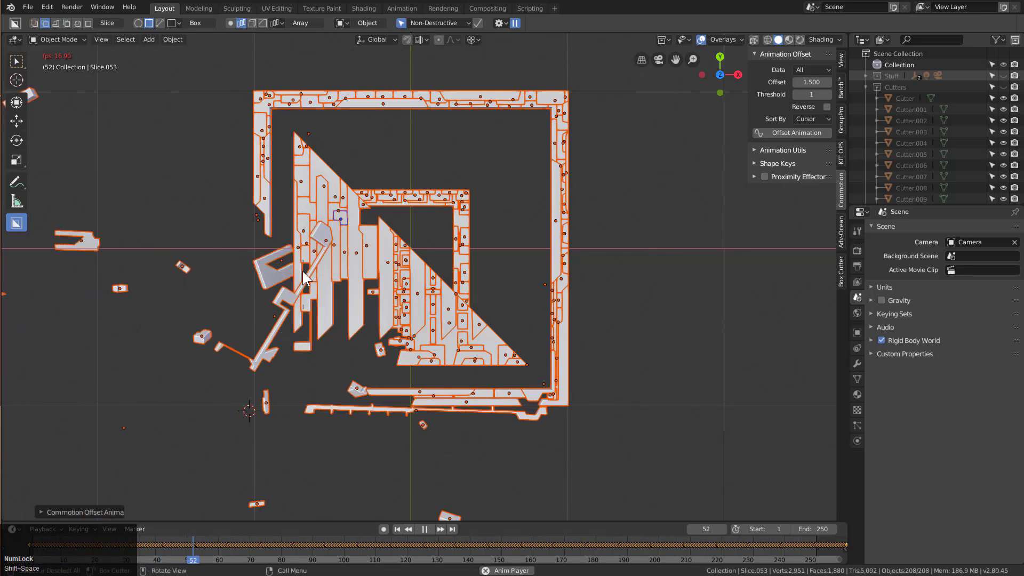
{"action": "scroll", "coordinate": [301, 272], "scroll_direction": "down", "scroll_amount": 4}
{"action": "scroll", "coordinate": [300, 277], "scroll_direction": "up", "scroll_amount": 3}
{"action": "left_click", "coordinate": [311, 271]}
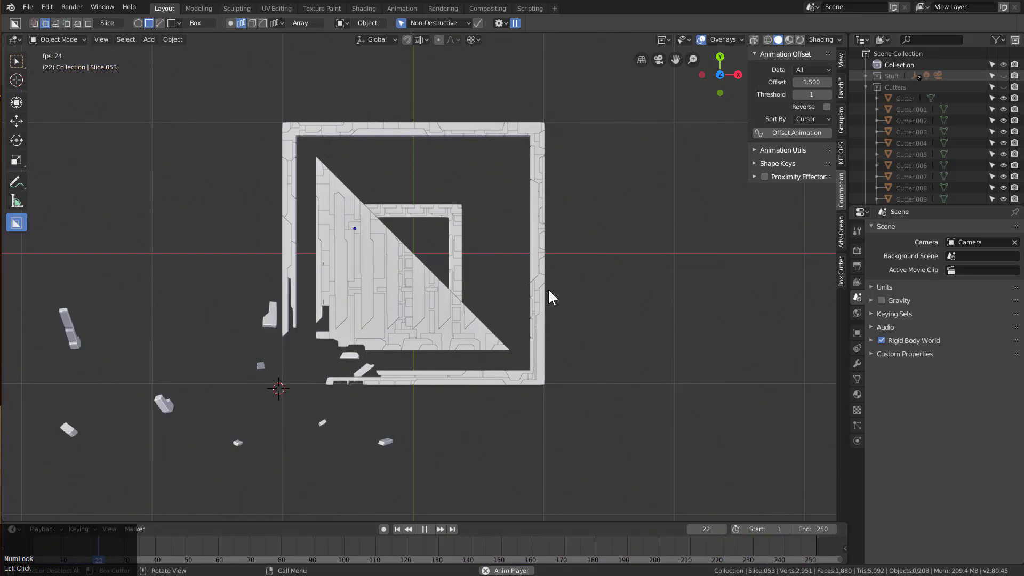
- Extend the animation's end frame to 350 while it plays
{"action": "left_click", "coordinate": [801, 529]}
{"action": "key", "text": "Return"}
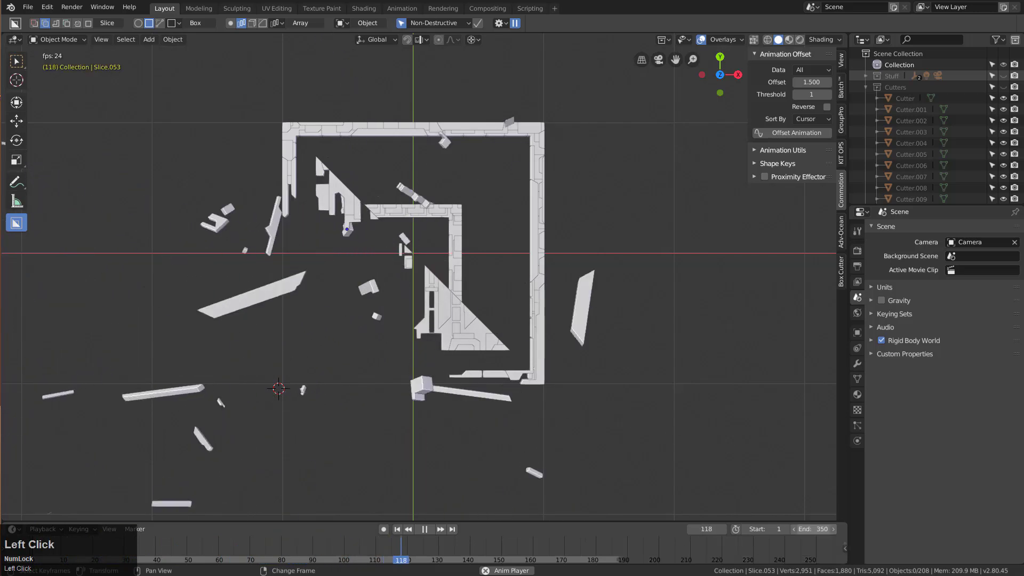
{"action": "scroll", "coordinate": [670, 555], "scroll_direction": "down", "scroll_amount": 4}
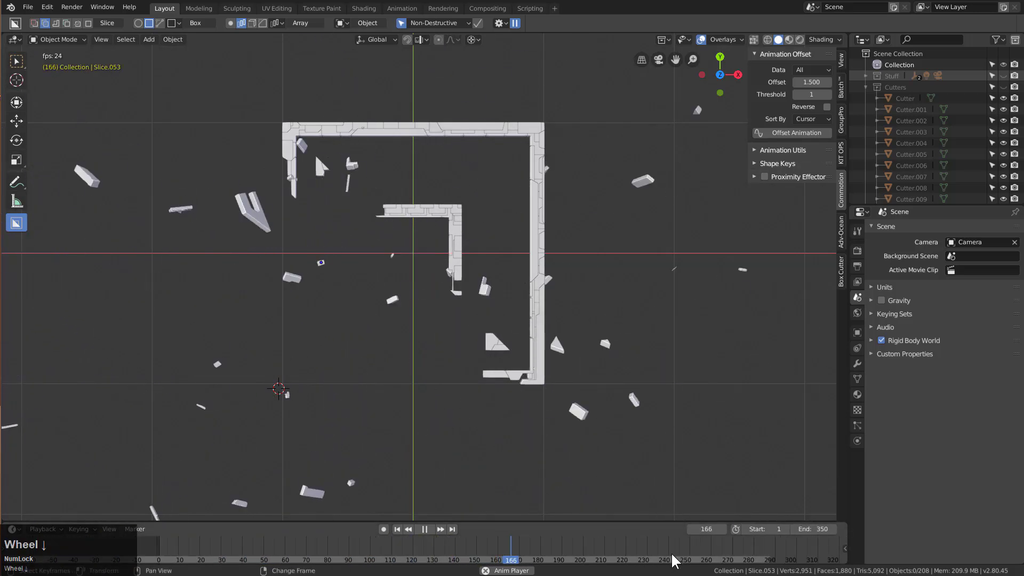